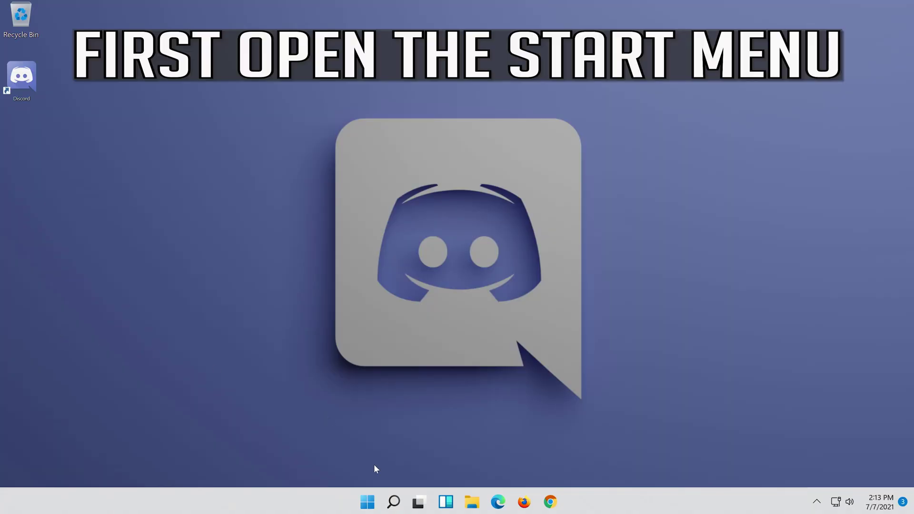
Search Windows for 'settings' and launch the Settings app from the results
{"action": "left_click", "coordinate": [403, 505]}
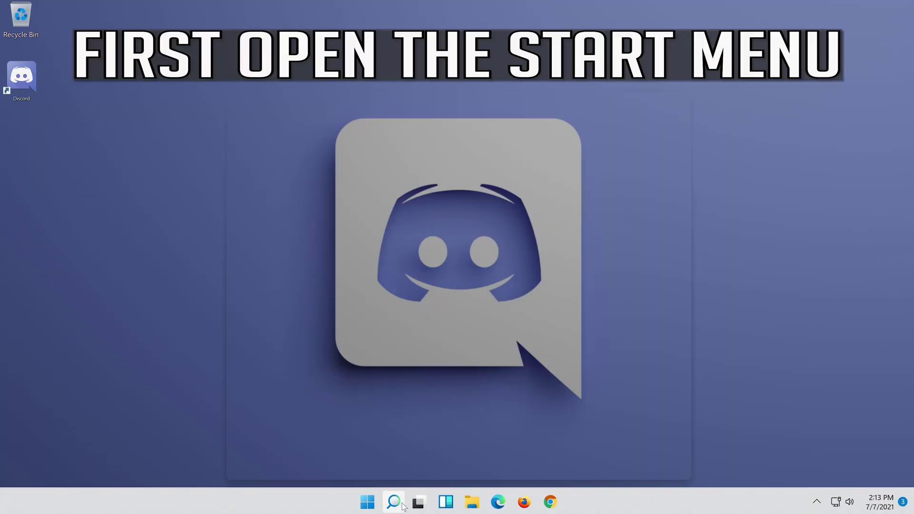
{"action": "type", "text": "settings"}
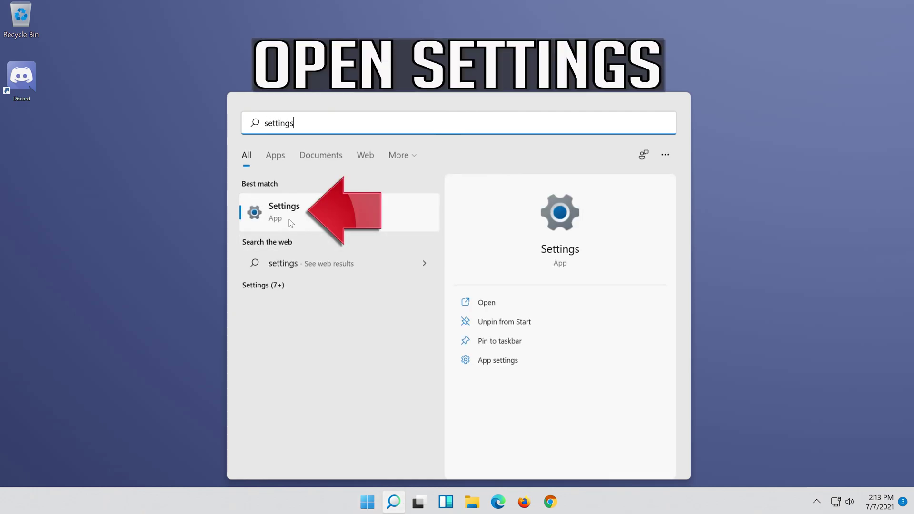
{"action": "left_click", "coordinate": [326, 218]}
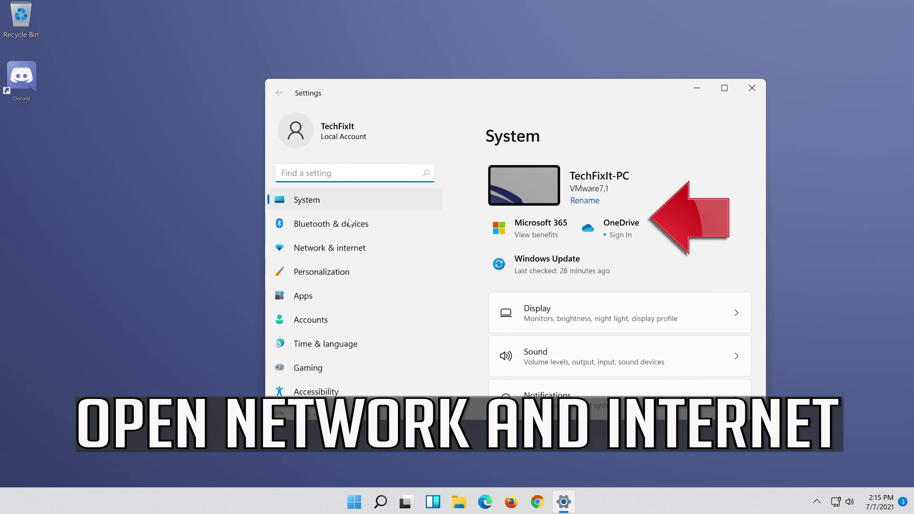
Go to Network & internet > Advanced network settings > Network reset
{"action": "left_click", "coordinate": [354, 251]}
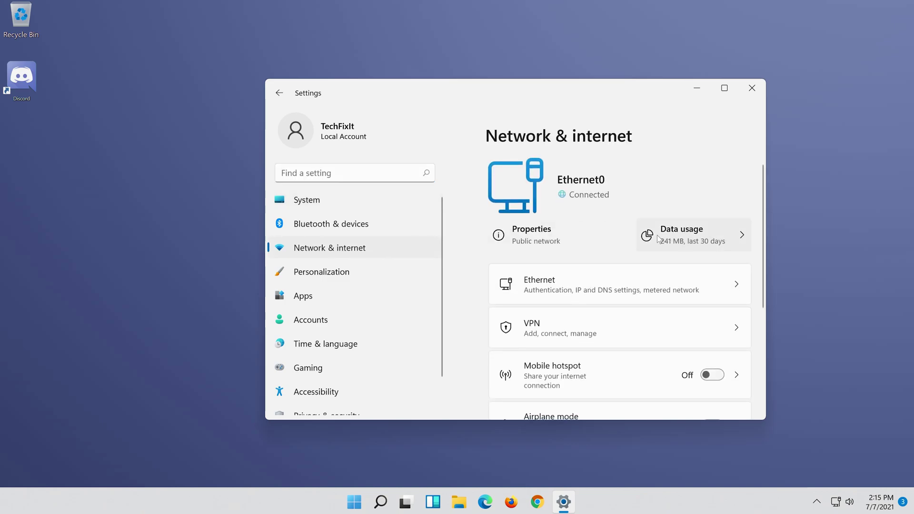
{"action": "scroll", "coordinate": [657, 239], "scroll_direction": "down", "scroll_amount": 3}
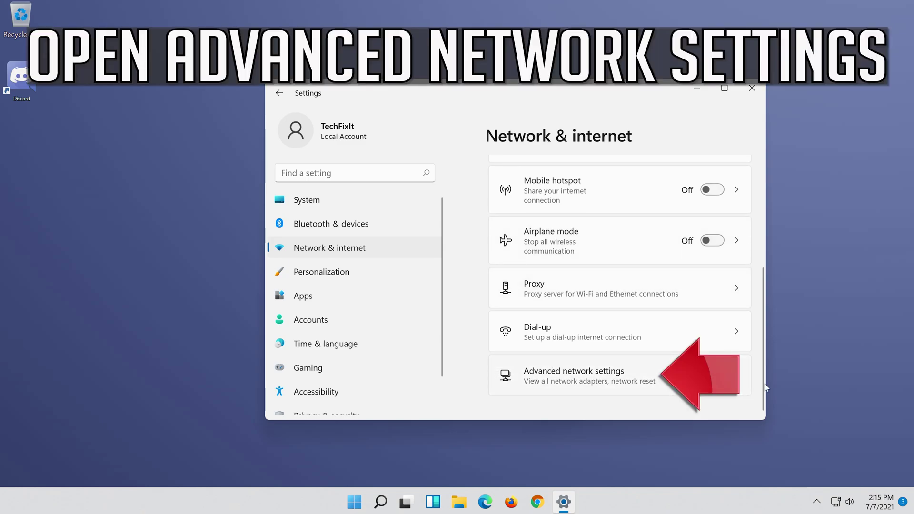
{"action": "left_click", "coordinate": [561, 381]}
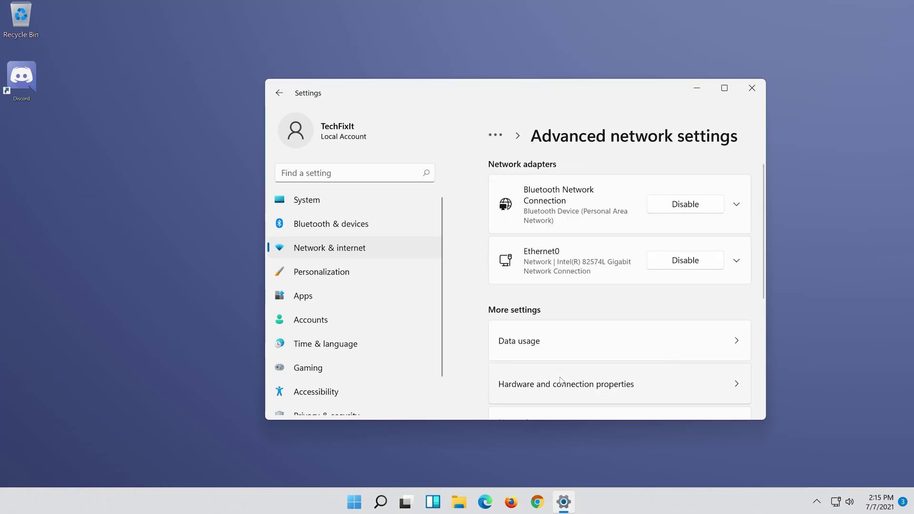
{"action": "scroll", "coordinate": [561, 381], "scroll_direction": "down", "scroll_amount": 3}
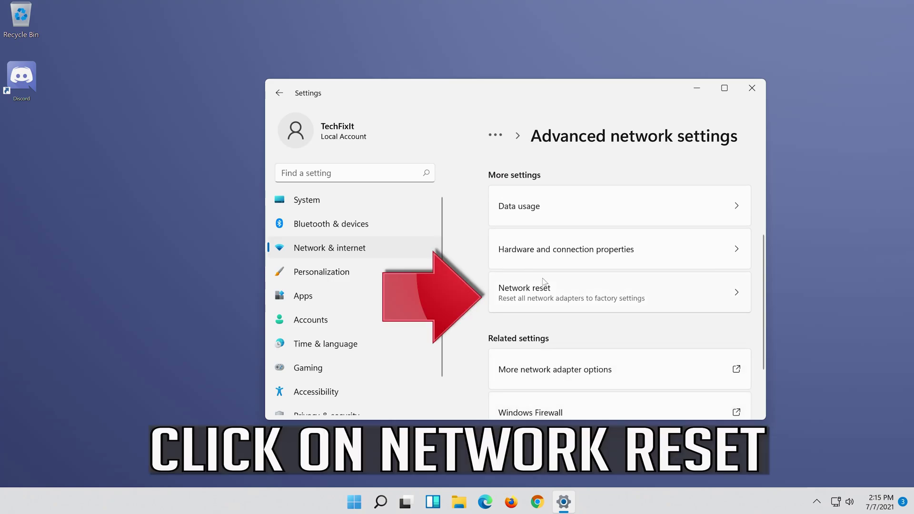
{"action": "left_click", "coordinate": [629, 291]}
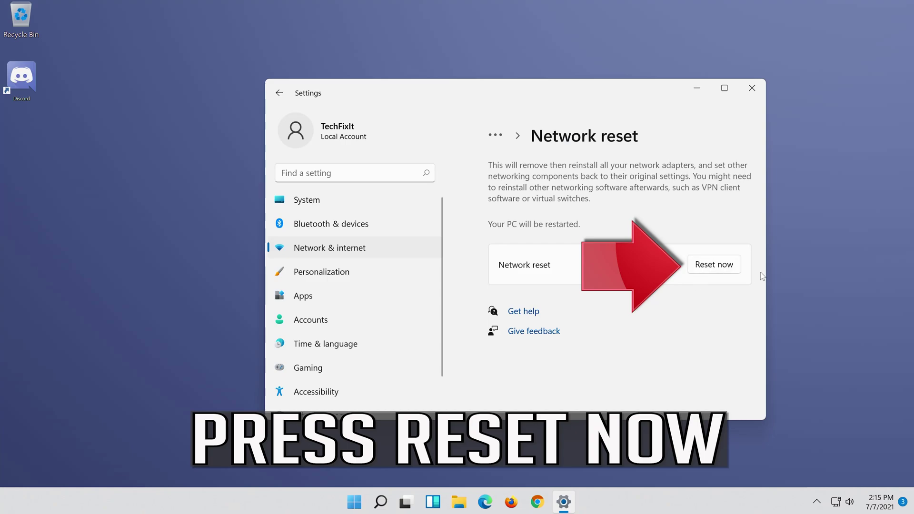
Confirm the network reset, dismiss the sign-out notice and close Settings
{"action": "left_click", "coordinate": [720, 263]}
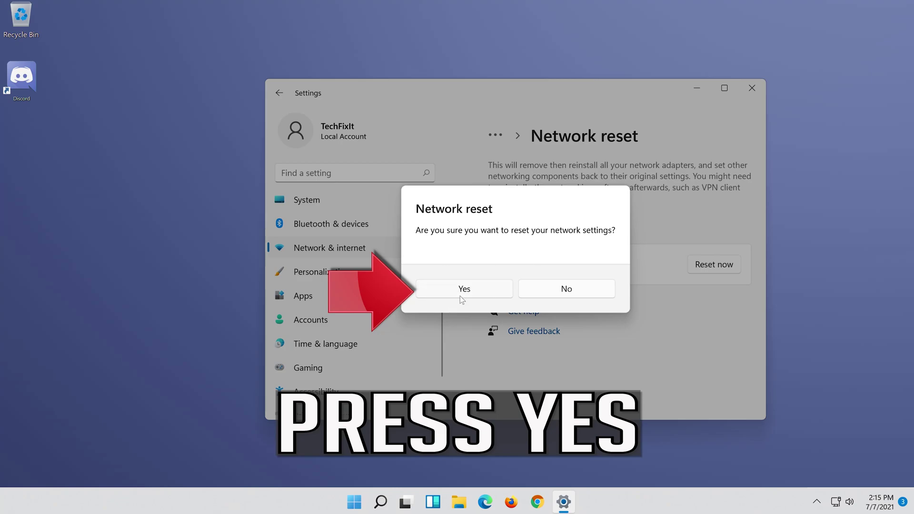
{"action": "left_click", "coordinate": [473, 290]}
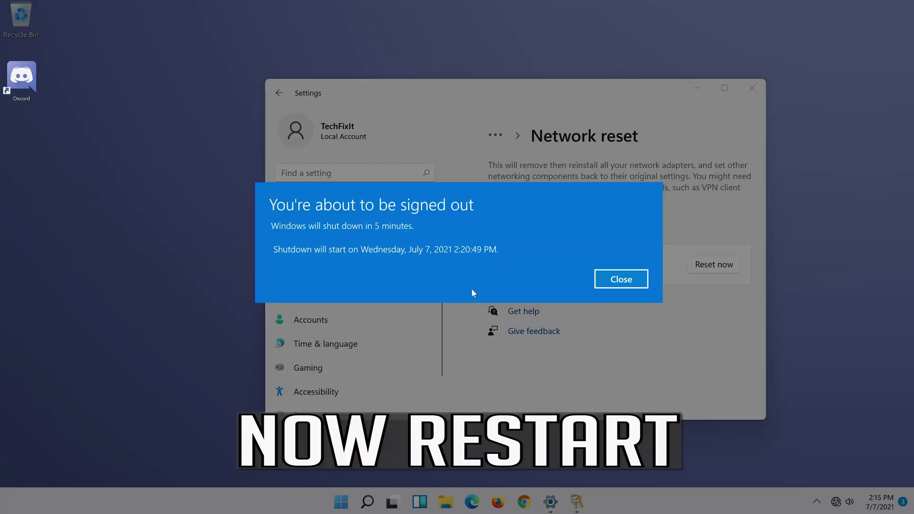
{"action": "left_click", "coordinate": [621, 280]}
{"action": "left_click", "coordinate": [752, 88]}
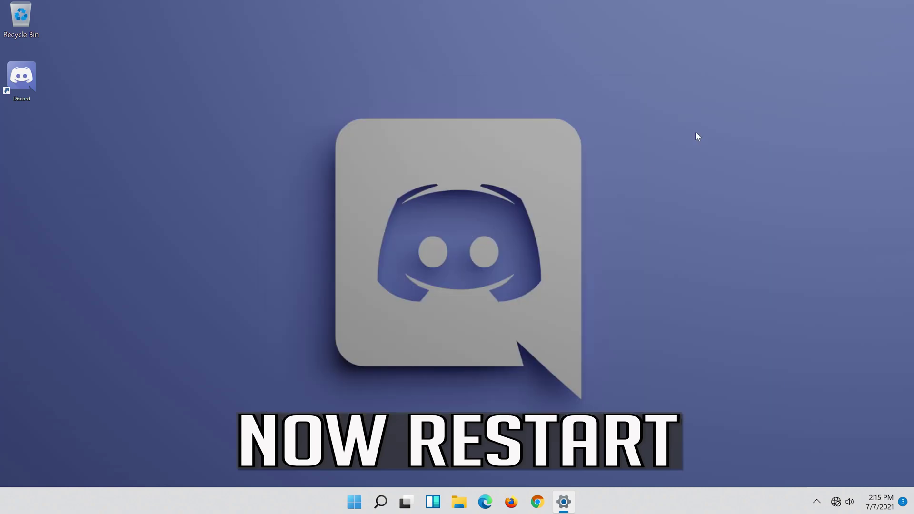
Restart the PC from the Start menu's power options
{"action": "left_click", "coordinate": [358, 509]}
{"action": "left_click", "coordinate": [608, 461]}
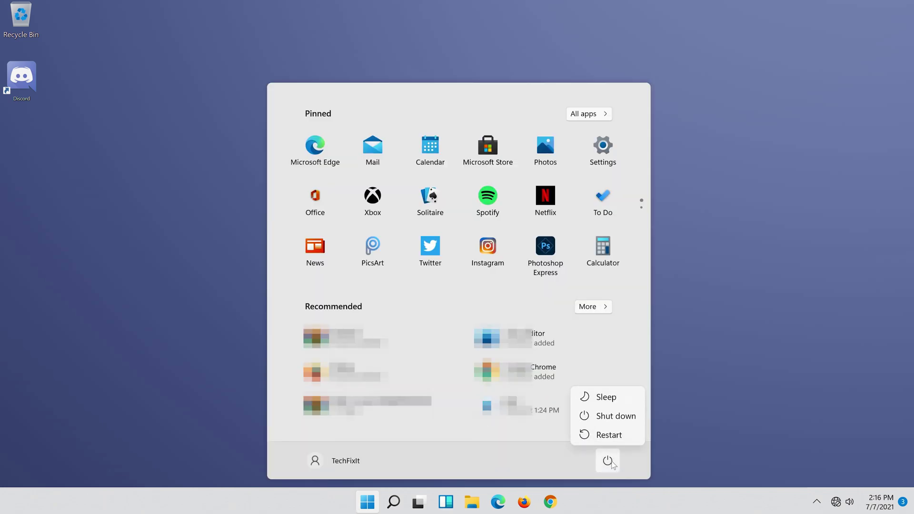
{"action": "left_click", "coordinate": [614, 435]}
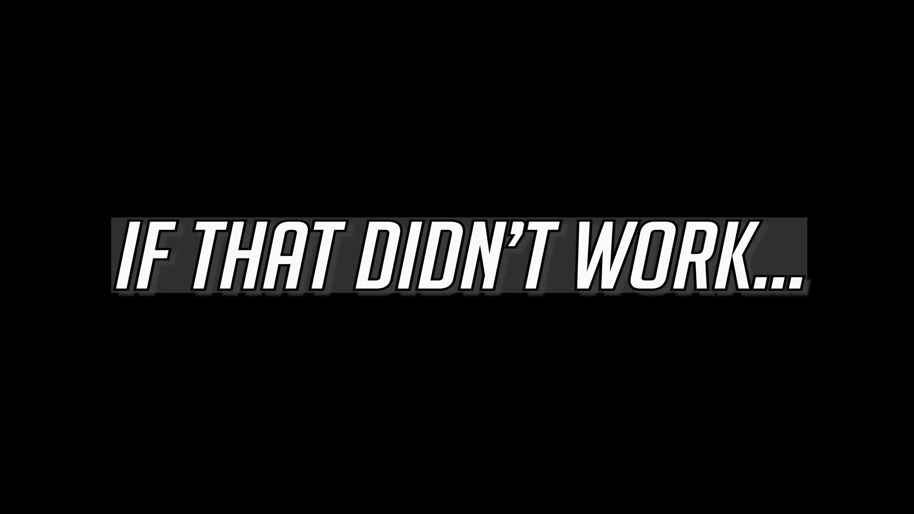
Find Command Prompt by searching 'cmd' and run it as administrator, allowing the elevation prompt
{"action": "left_click", "coordinate": [393, 504]}
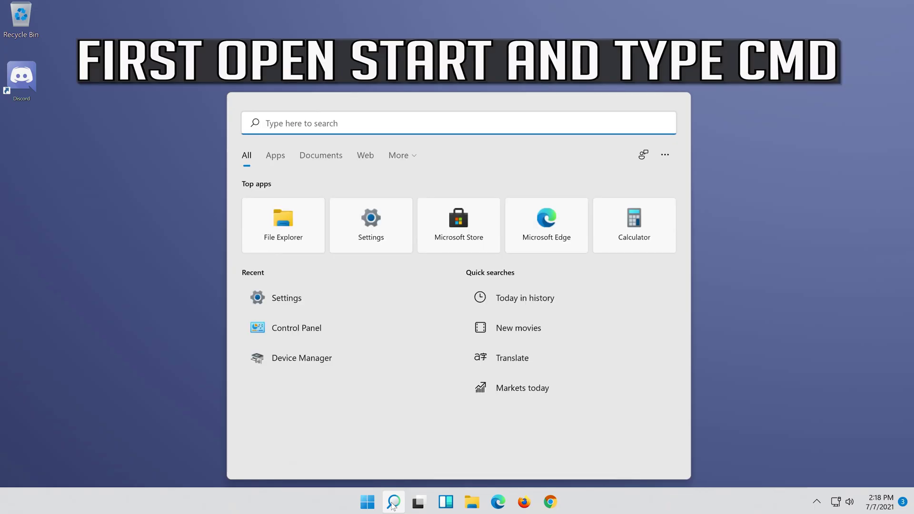
{"action": "type", "text": "cmd"}
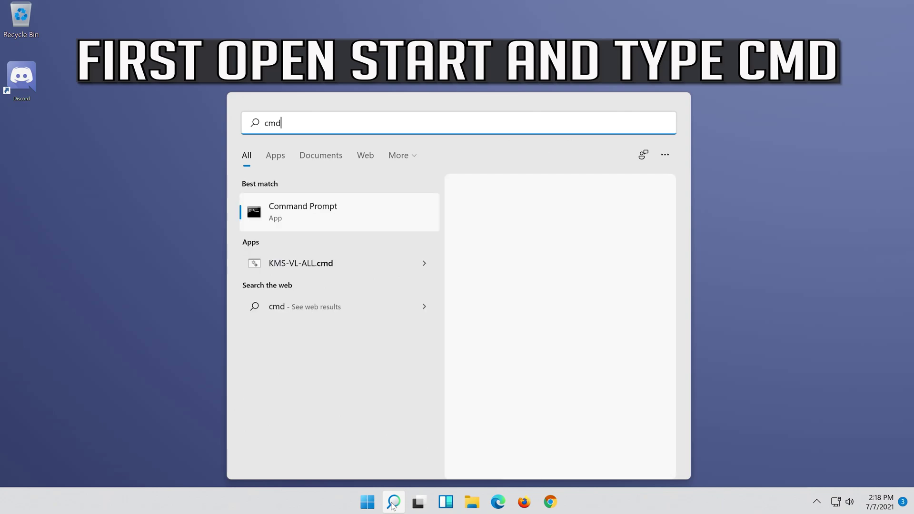
{"action": "right_click", "coordinate": [377, 214]}
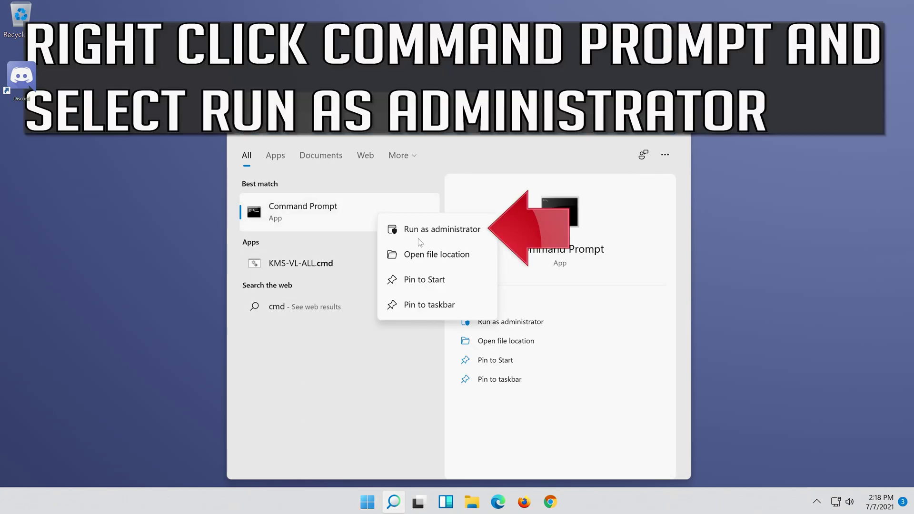
{"action": "left_click", "coordinate": [453, 231]}
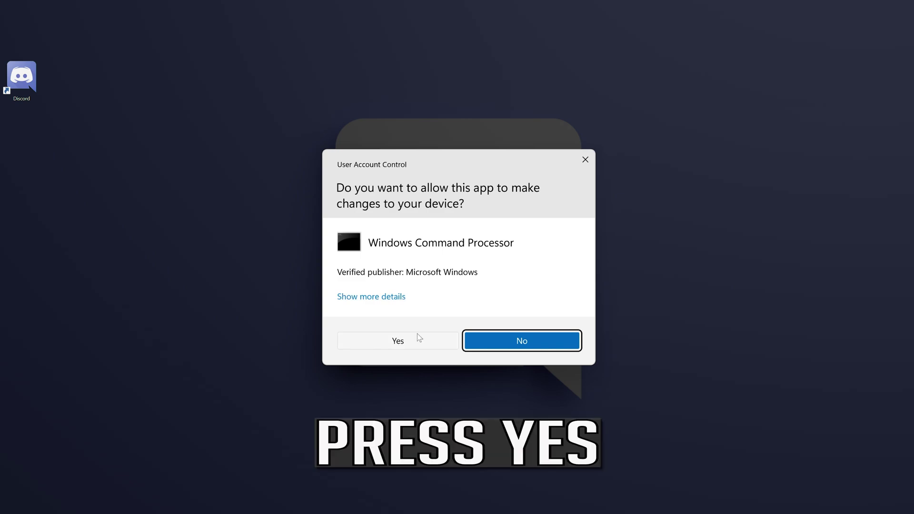
{"action": "left_click", "coordinate": [398, 341]}
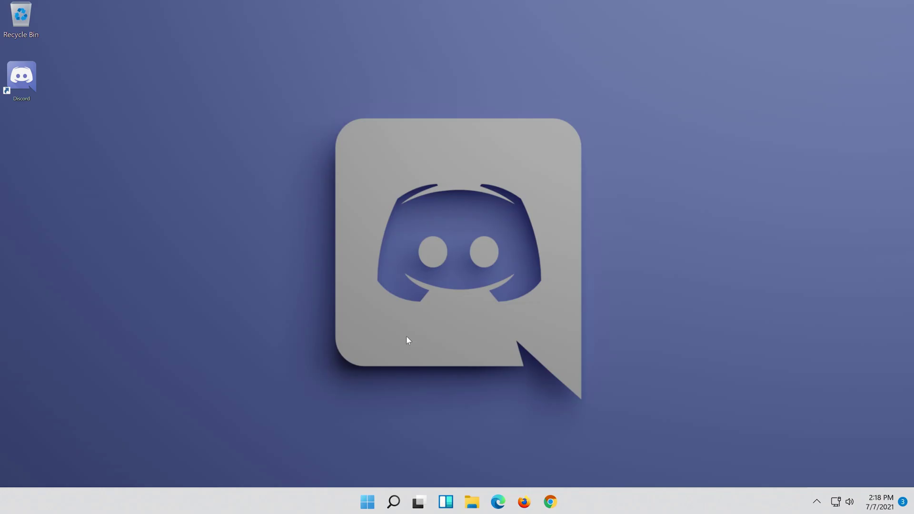
Run 'netsh int ip reset c:\resetlog.txt' to reset the IP settings
{"action": "type", "text": "n"}
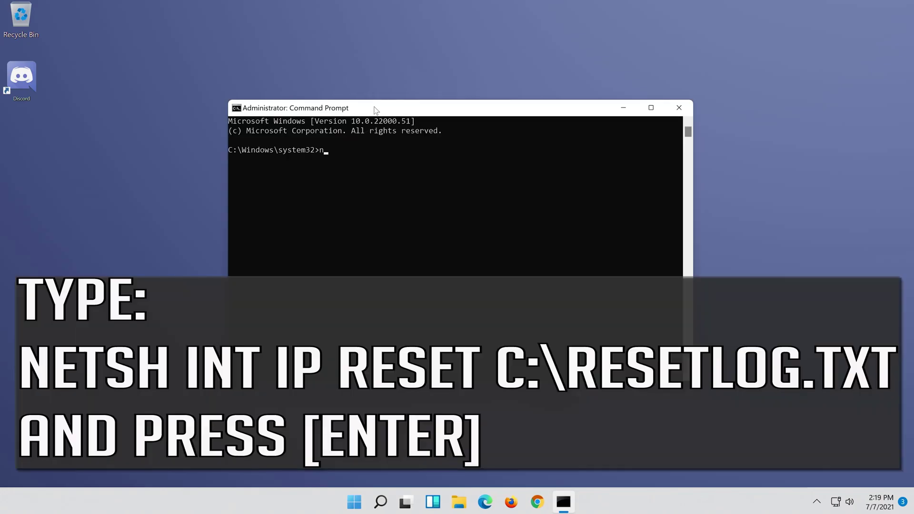
{"action": "type", "text": "etsh int ip reset c:\\resetlog.txt"}
{"action": "key", "text": "Return"}
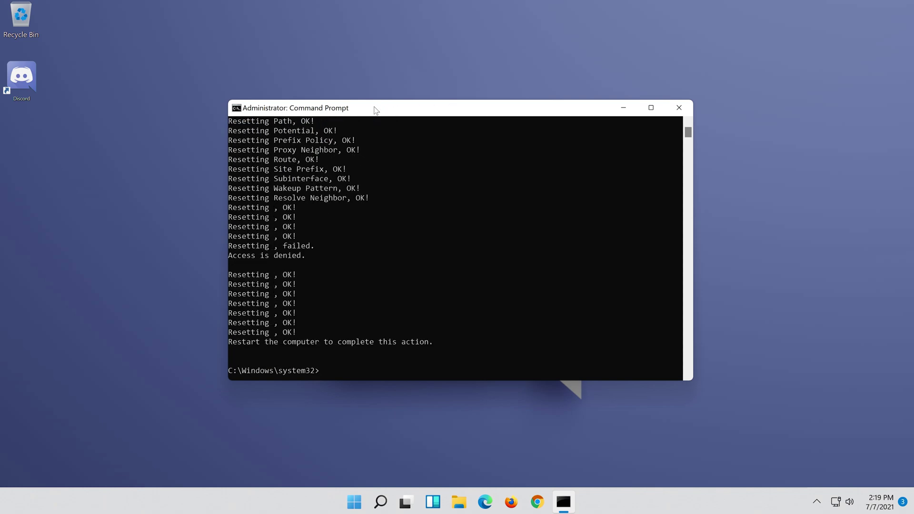
Run netsh winsock reset and ipconfig /flushdns, then exit Command Prompt
{"action": "type", "text": "nre"}
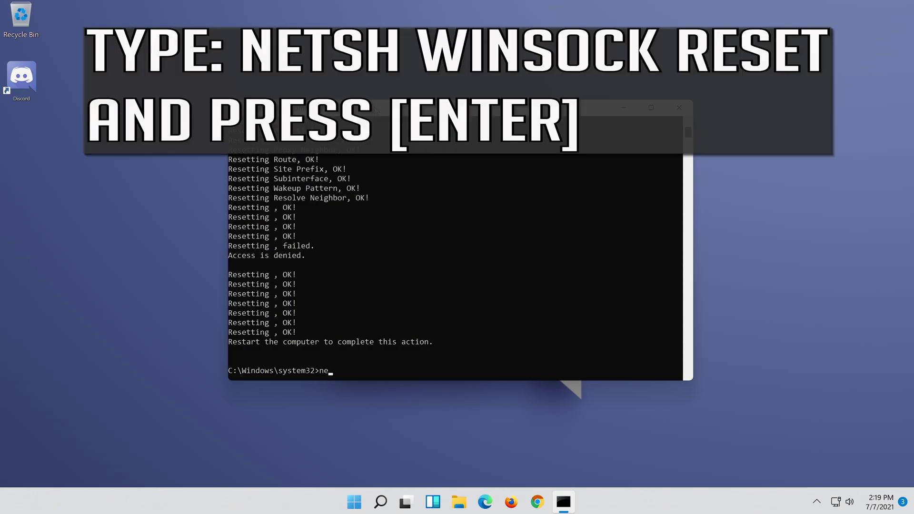
{"action": "type", "text": "tsh winsock reset"}
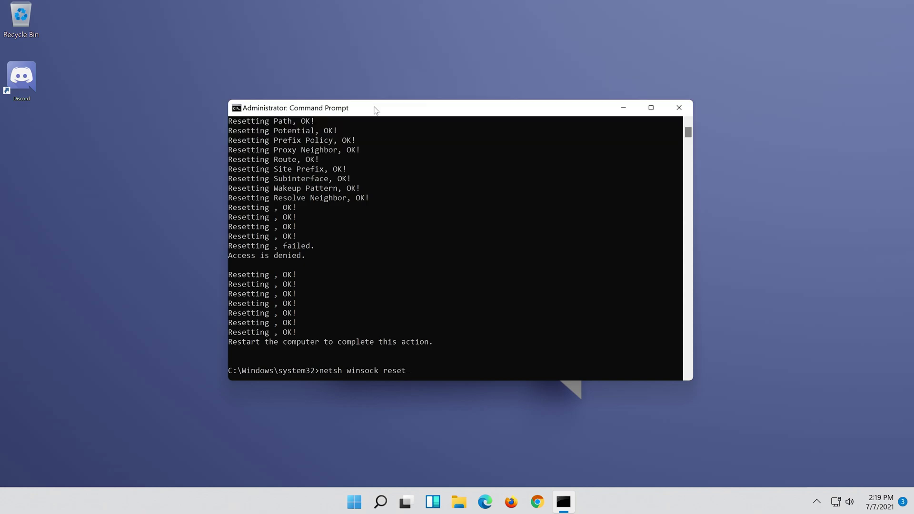
{"action": "key", "text": "Return"}
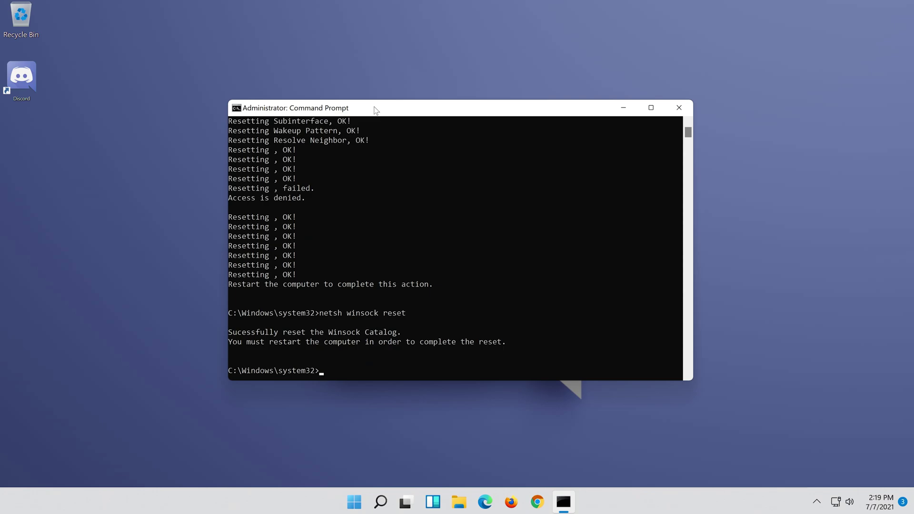
{"action": "type", "text": "ipconfig"}
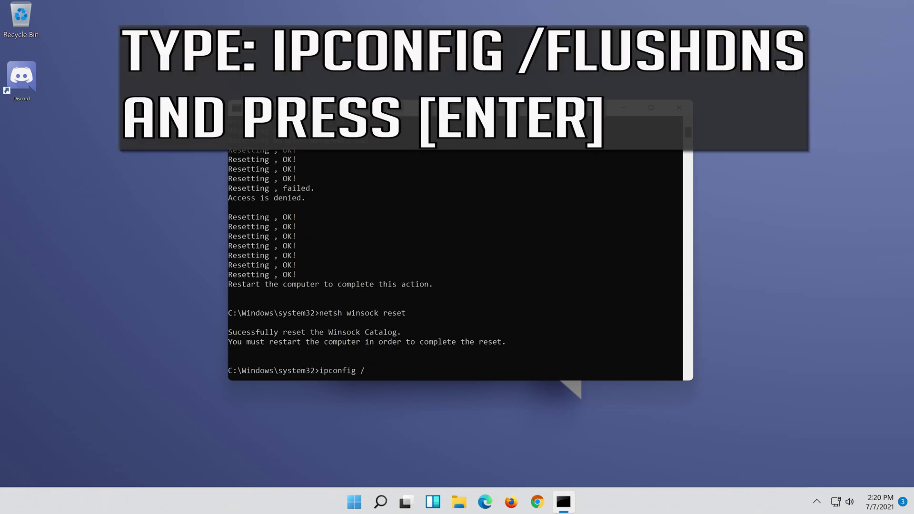
{"action": "type", "text": " /flushdns"}
{"action": "key", "text": "Return"}
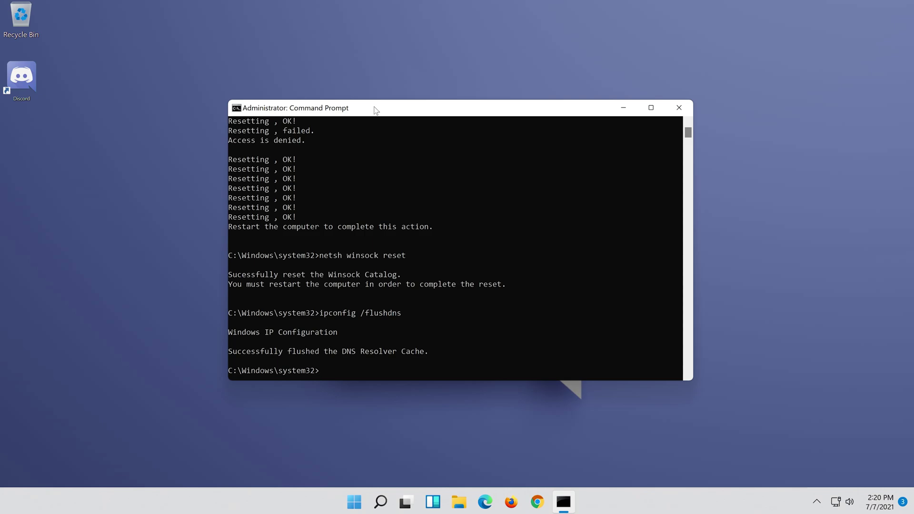
{"action": "type", "text": "exit"}
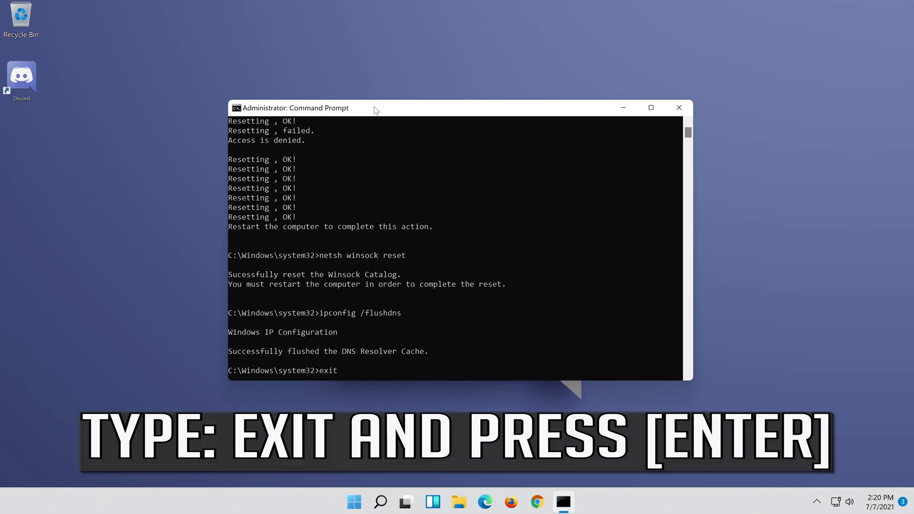
{"action": "key", "text": "Return"}
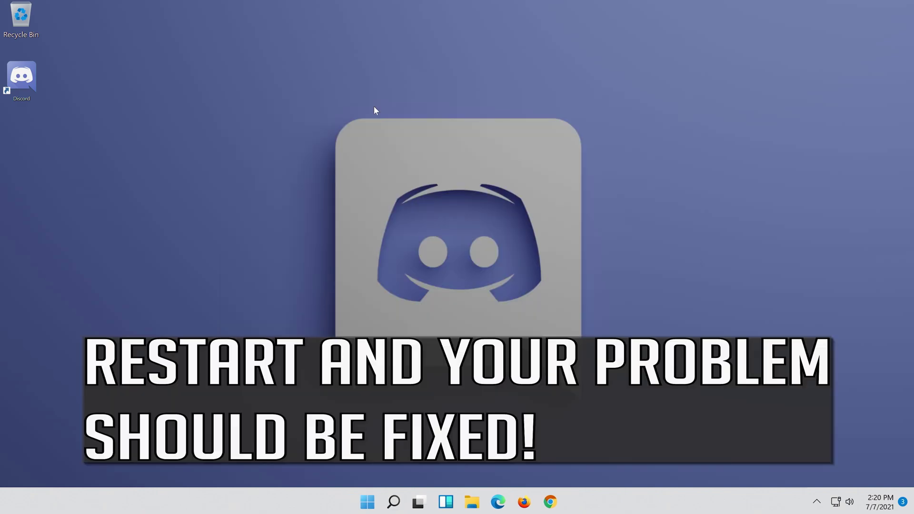
Restart the PC via Start > Power > Restart
{"action": "left_click", "coordinate": [374, 509]}
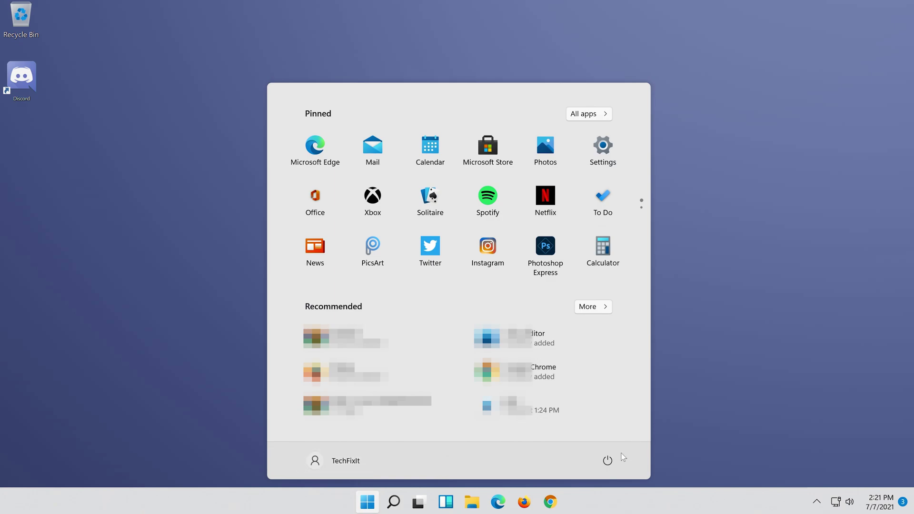
{"action": "left_click", "coordinate": [607, 462]}
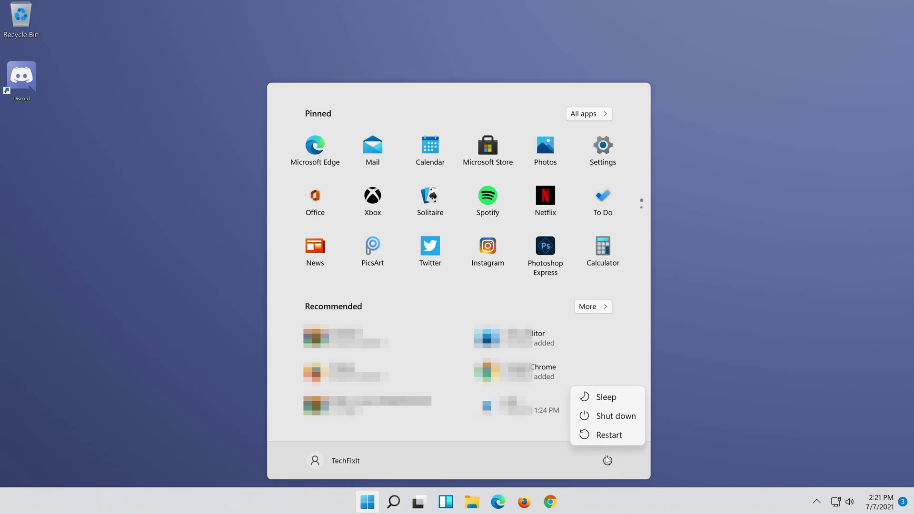
{"action": "left_click", "coordinate": [606, 436]}
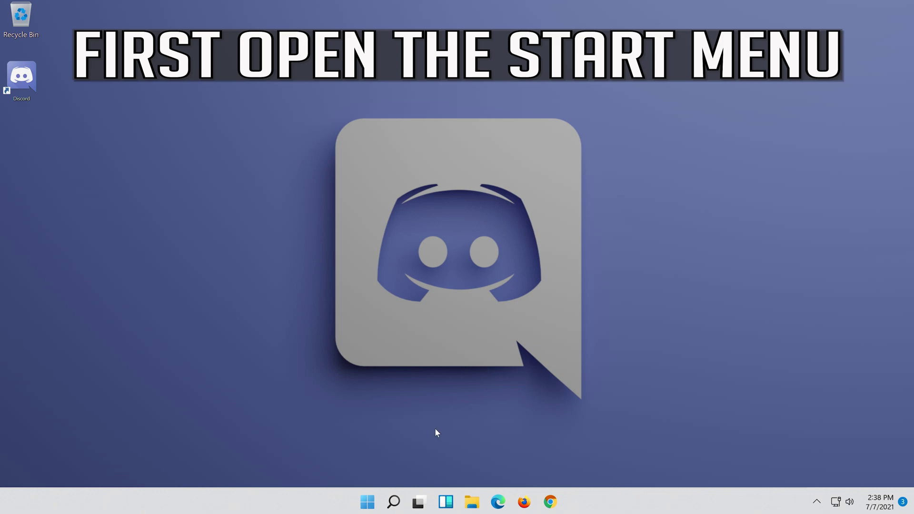
Reopen Settings from a 'settings' search and go to the Network & internet page
{"action": "left_click", "coordinate": [395, 502]}
{"action": "type", "text": "settings"}
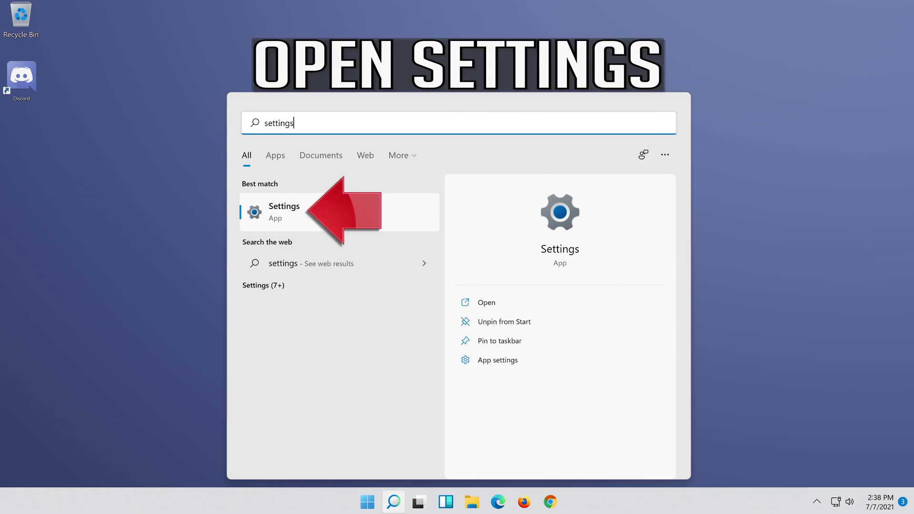
{"action": "left_click", "coordinate": [352, 212]}
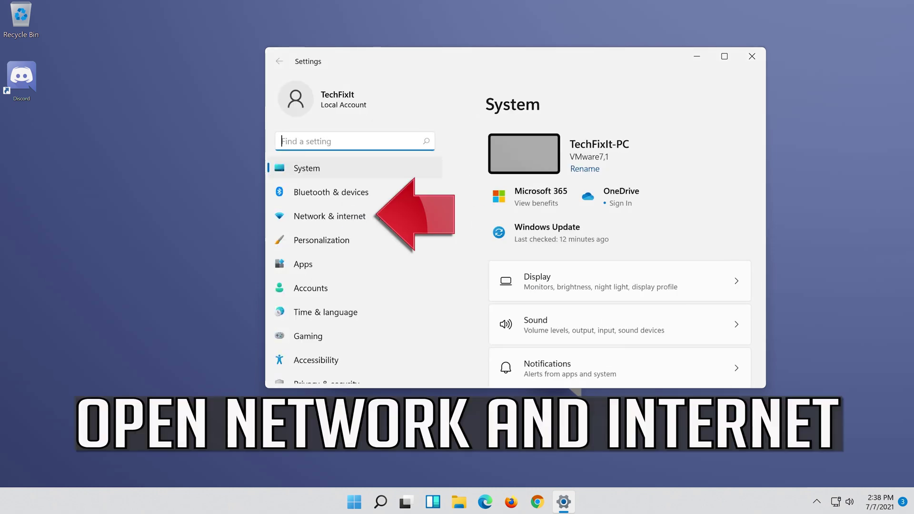
{"action": "left_click", "coordinate": [381, 223]}
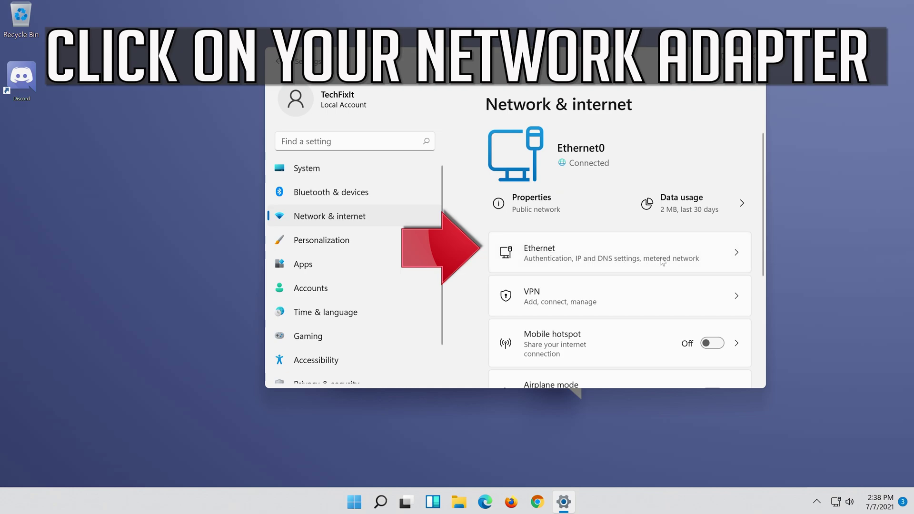
Edit the Ethernet DNS server assignment and switch it from Automatic to Manual
{"action": "left_click", "coordinate": [646, 259]}
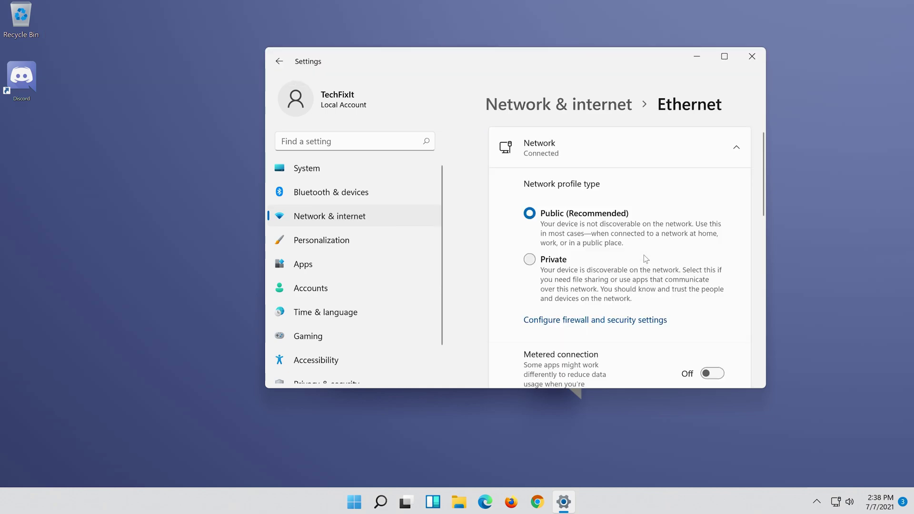
{"action": "scroll", "coordinate": [645, 259], "scroll_direction": "down", "scroll_amount": 5}
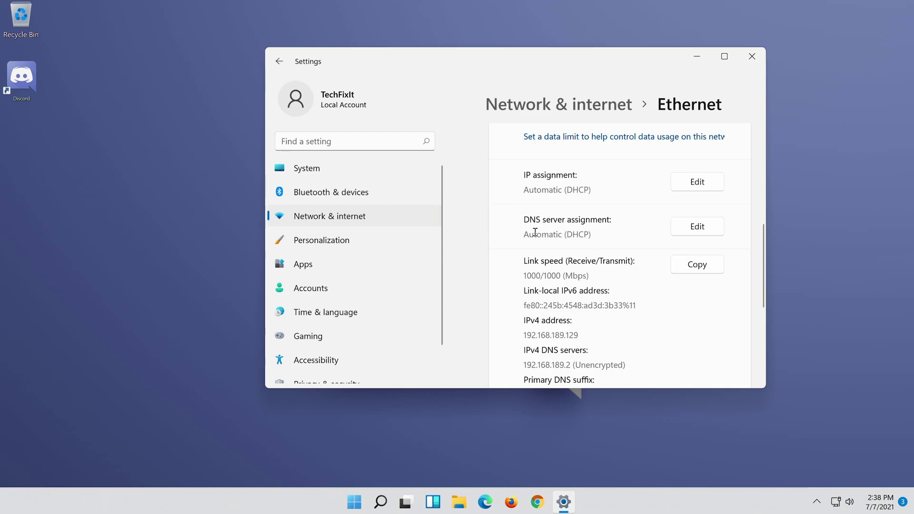
{"action": "left_click", "coordinate": [684, 229]}
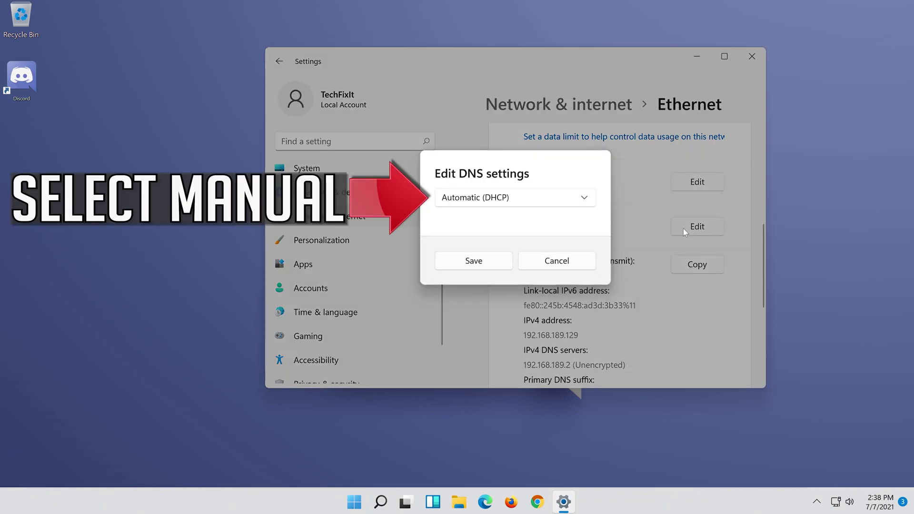
{"action": "left_click", "coordinate": [479, 203]}
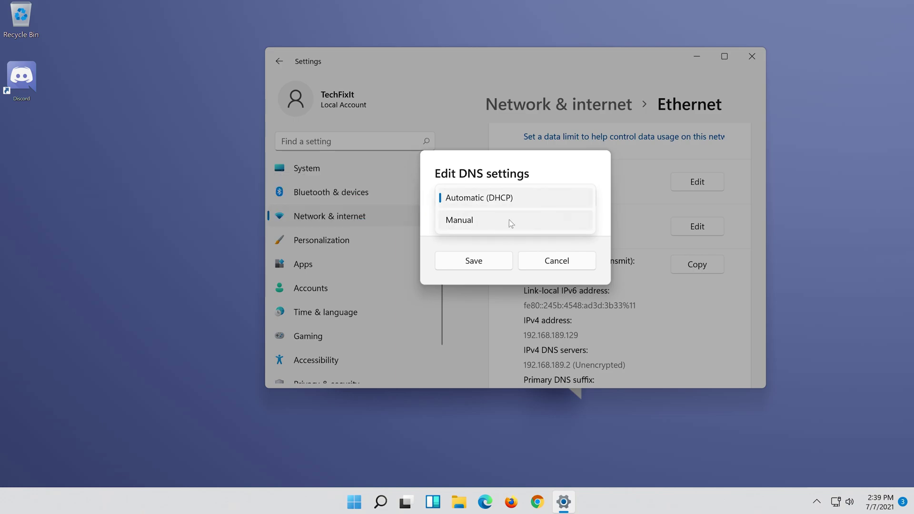
{"action": "left_click", "coordinate": [507, 224]}
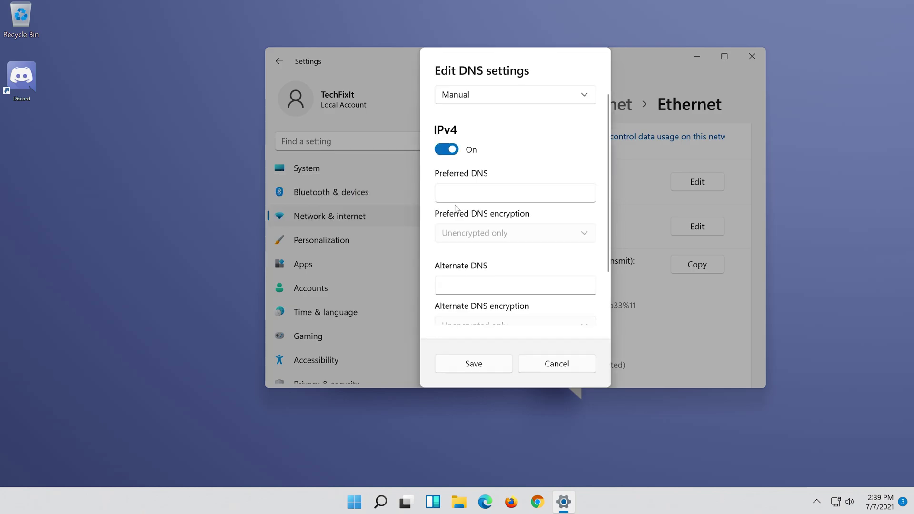
Enable IPv4 and set Preferred DNS 8.8.8.8 to Encrypted preferred, unencrypted allowed
{"action": "left_click", "coordinate": [551, 189]}
{"action": "type", "text": "8.8.8.8"}
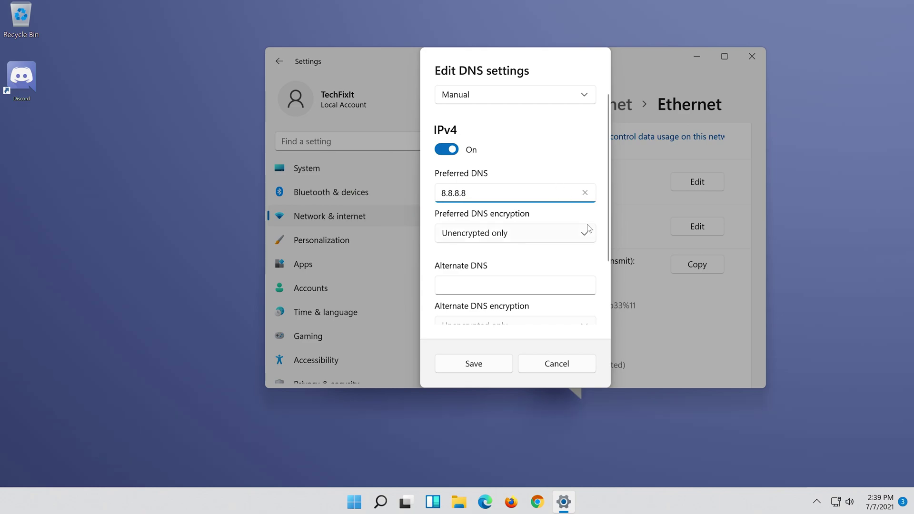
{"action": "left_click", "coordinate": [585, 230]}
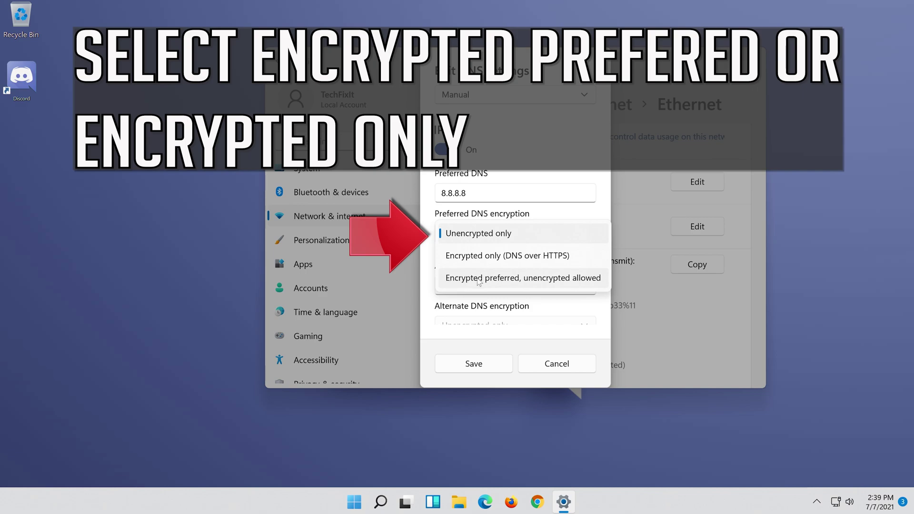
{"action": "left_click", "coordinate": [563, 278]}
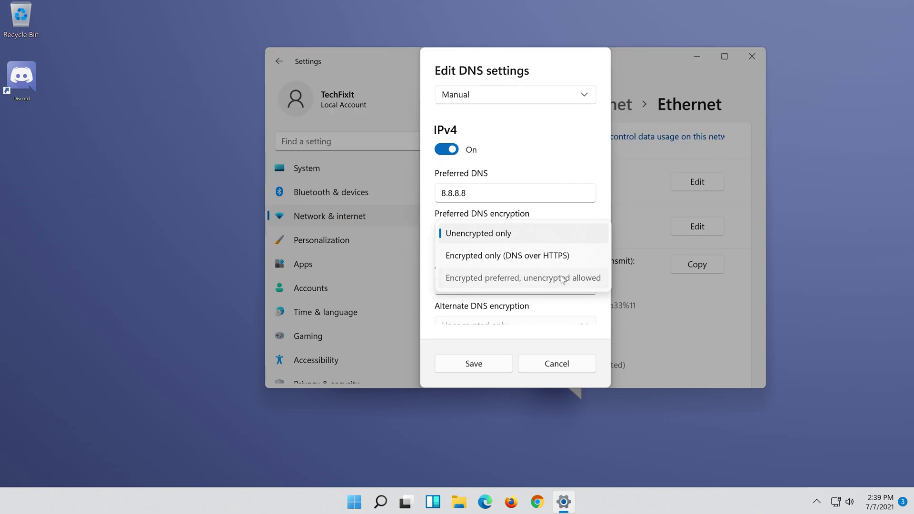
Set Alternate DNS 8.8.4.4, also Encrypted preferred, unencrypted allowed
{"action": "left_click", "coordinate": [553, 284]}
{"action": "type", "text": "8.8.4.4"}
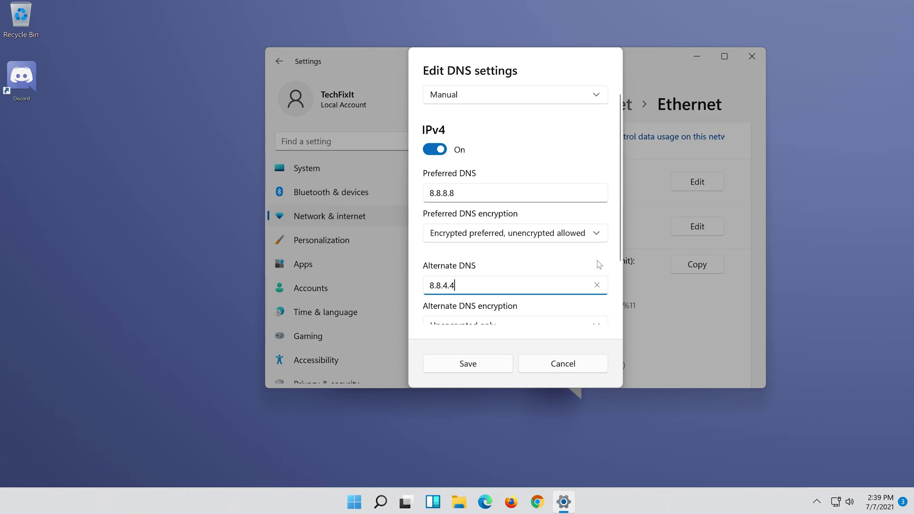
{"action": "scroll", "coordinate": [597, 261], "scroll_direction": "down", "scroll_amount": 2}
{"action": "left_click", "coordinate": [553, 255]}
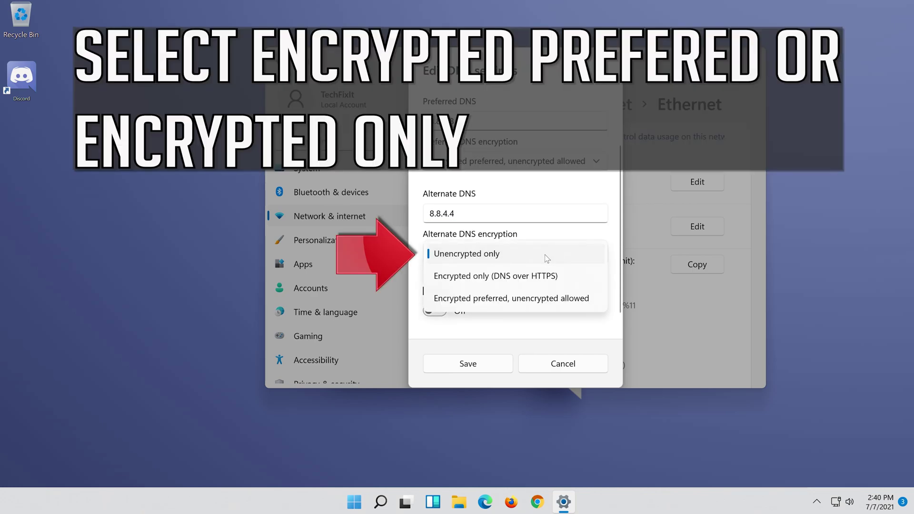
{"action": "left_click", "coordinate": [519, 301]}
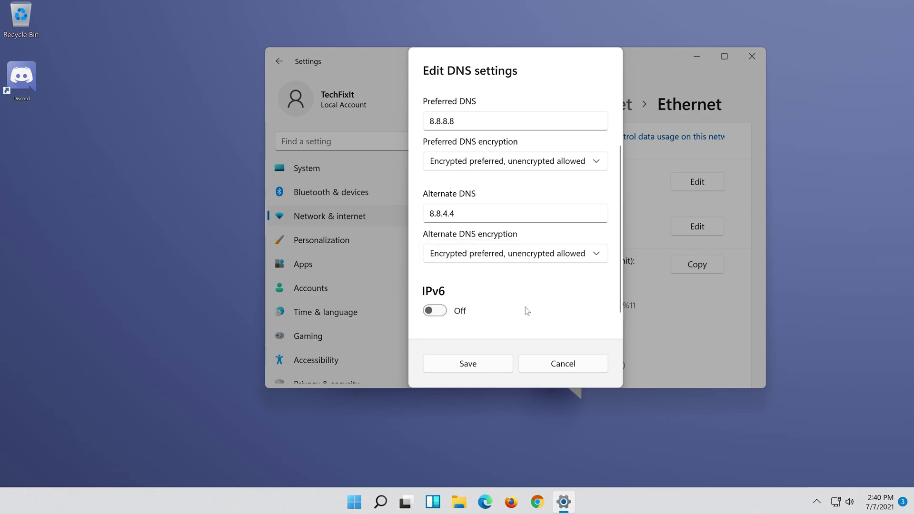
Save the manual 8.8.8.8/8.8.4.4 DNS, then revert Ethernet DNS assignment to Automatic (DHCP) and save
{"action": "left_click", "coordinate": [452, 365]}
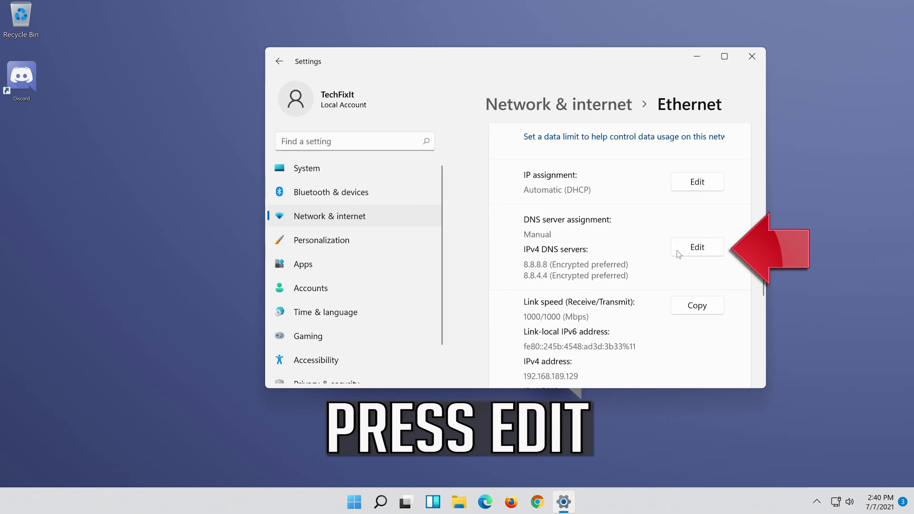
{"action": "left_click", "coordinate": [694, 249]}
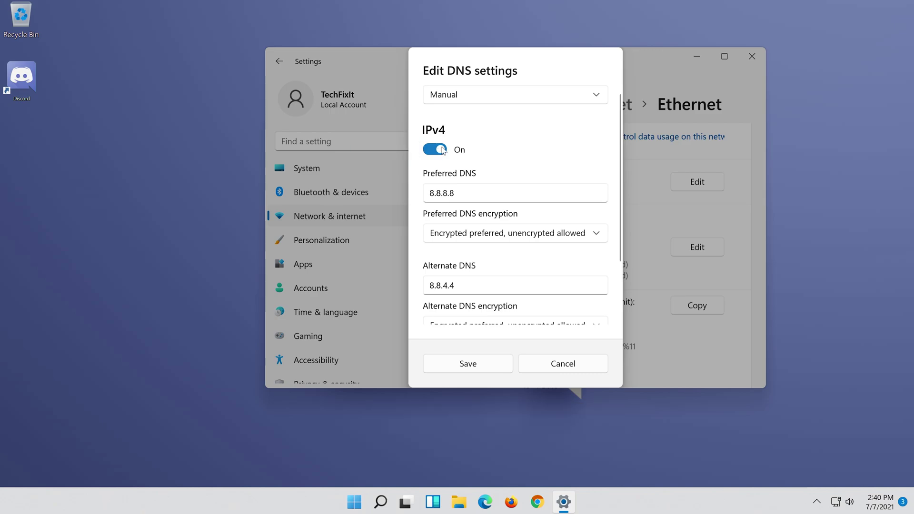
{"action": "left_click", "coordinate": [441, 151]}
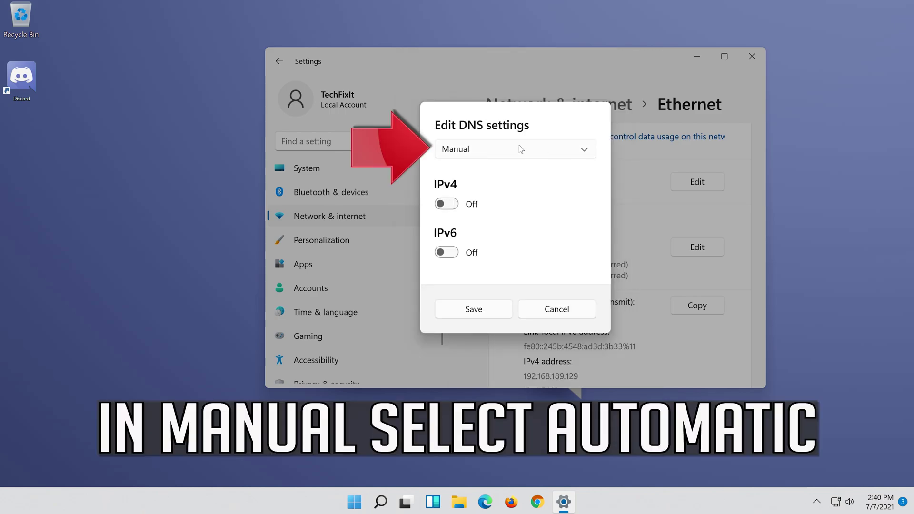
{"action": "left_click", "coordinate": [514, 149]}
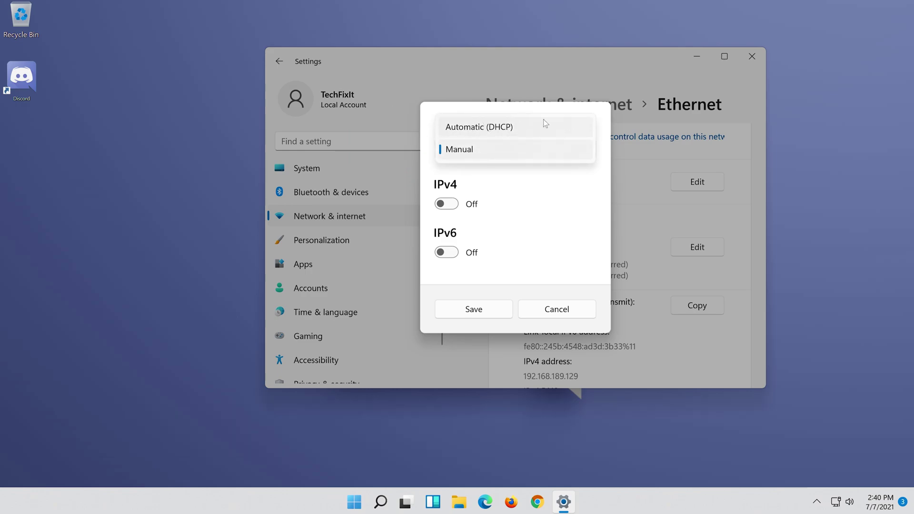
{"action": "left_click", "coordinate": [532, 127]}
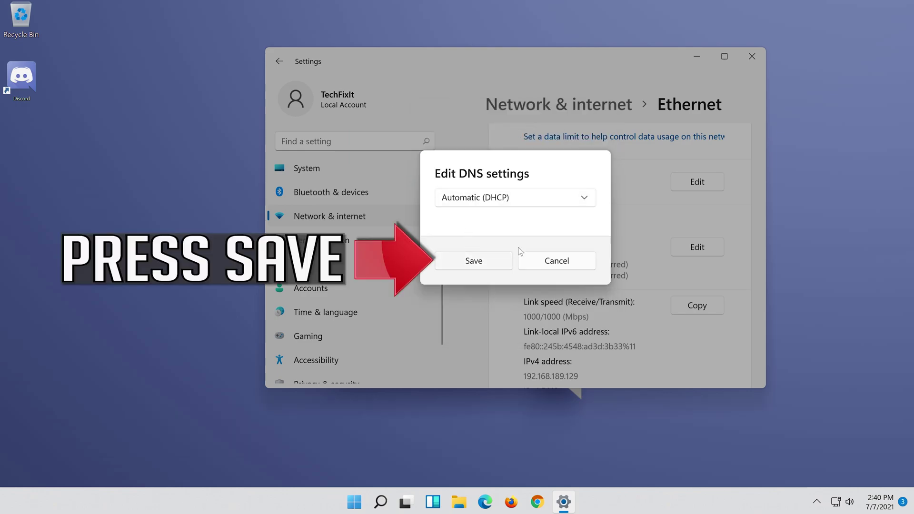
{"action": "left_click", "coordinate": [474, 265]}
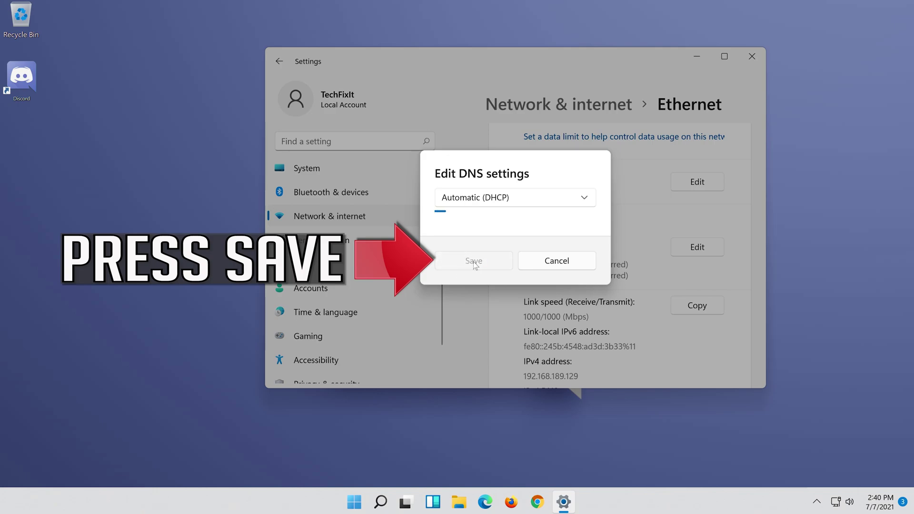